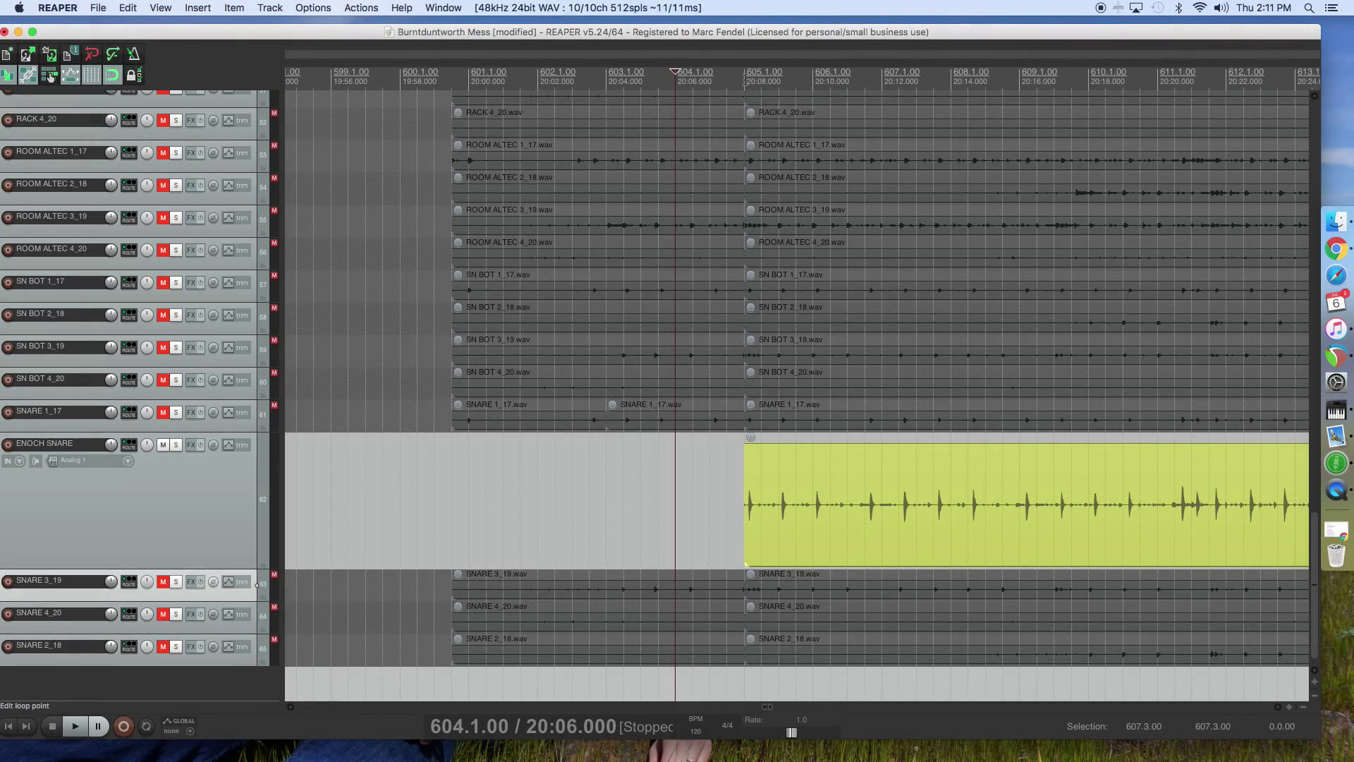
Start playback from 605.1.00, where the ENOCH SNARE item begins
click(745, 77)
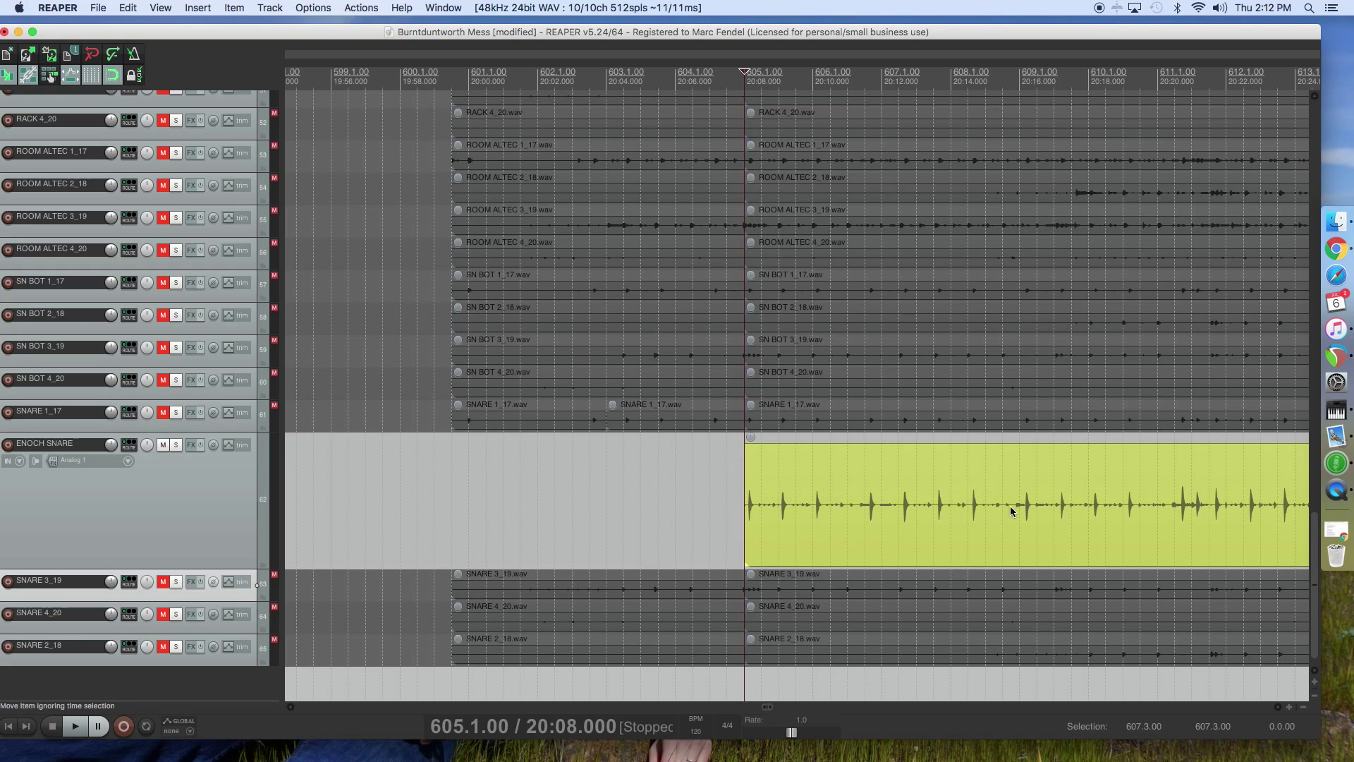
key(space)
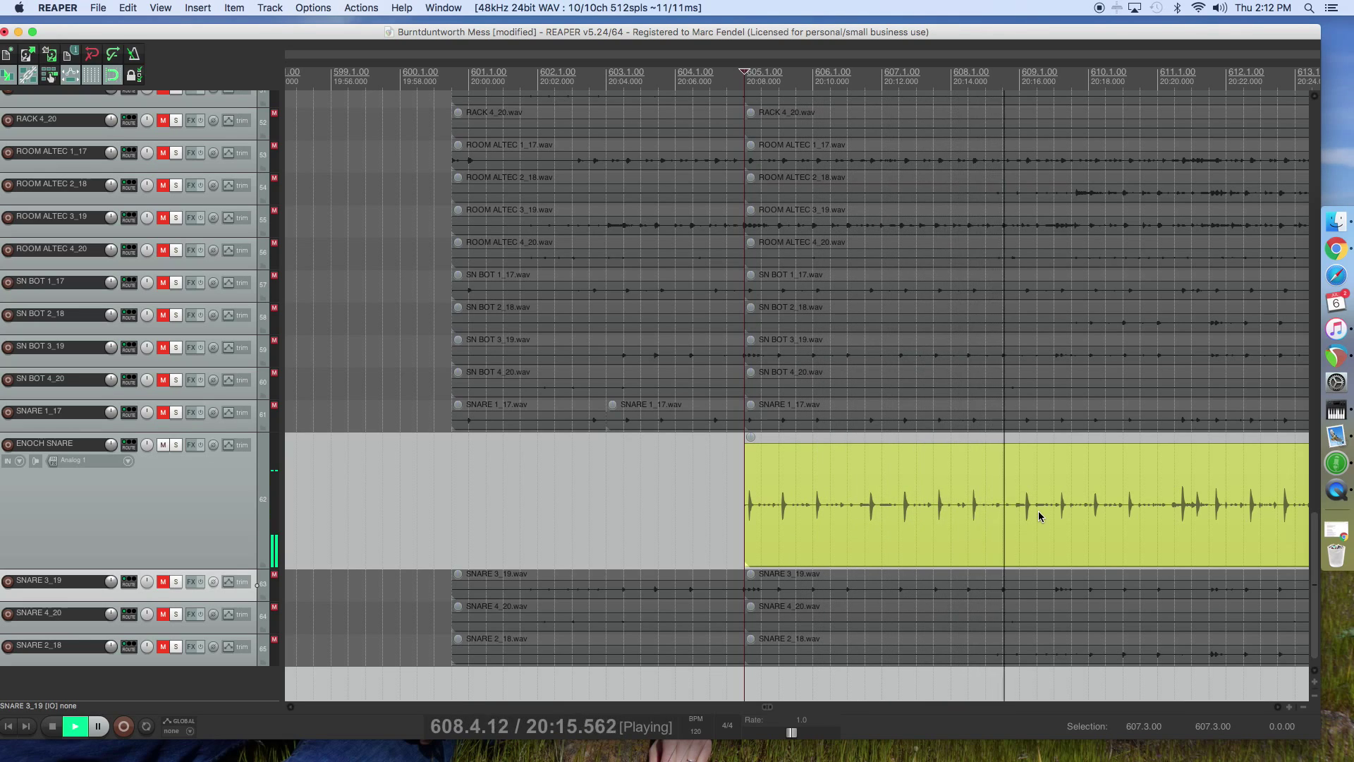
key(space)
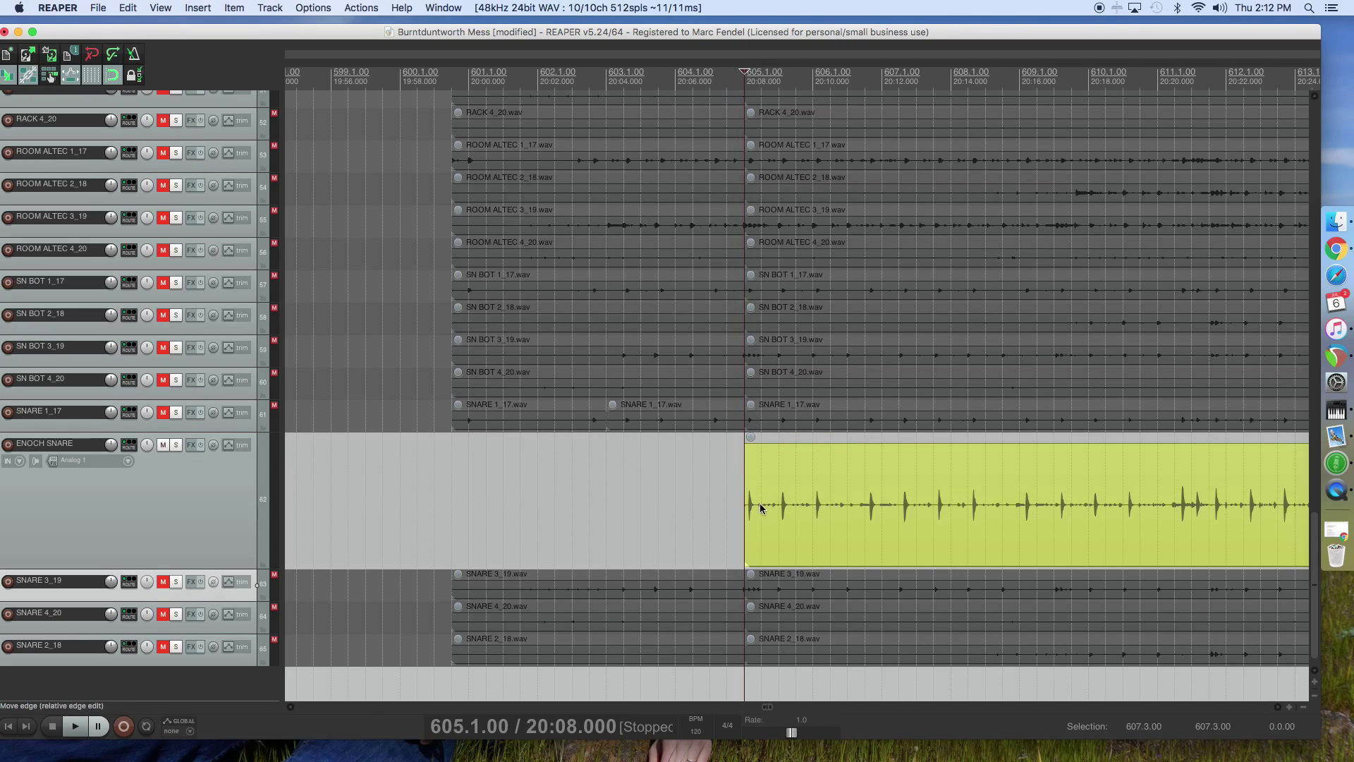
Split the ENOCH SNARE item at 606.4, with the first piece sitting at 605.1.00
click(865, 485)
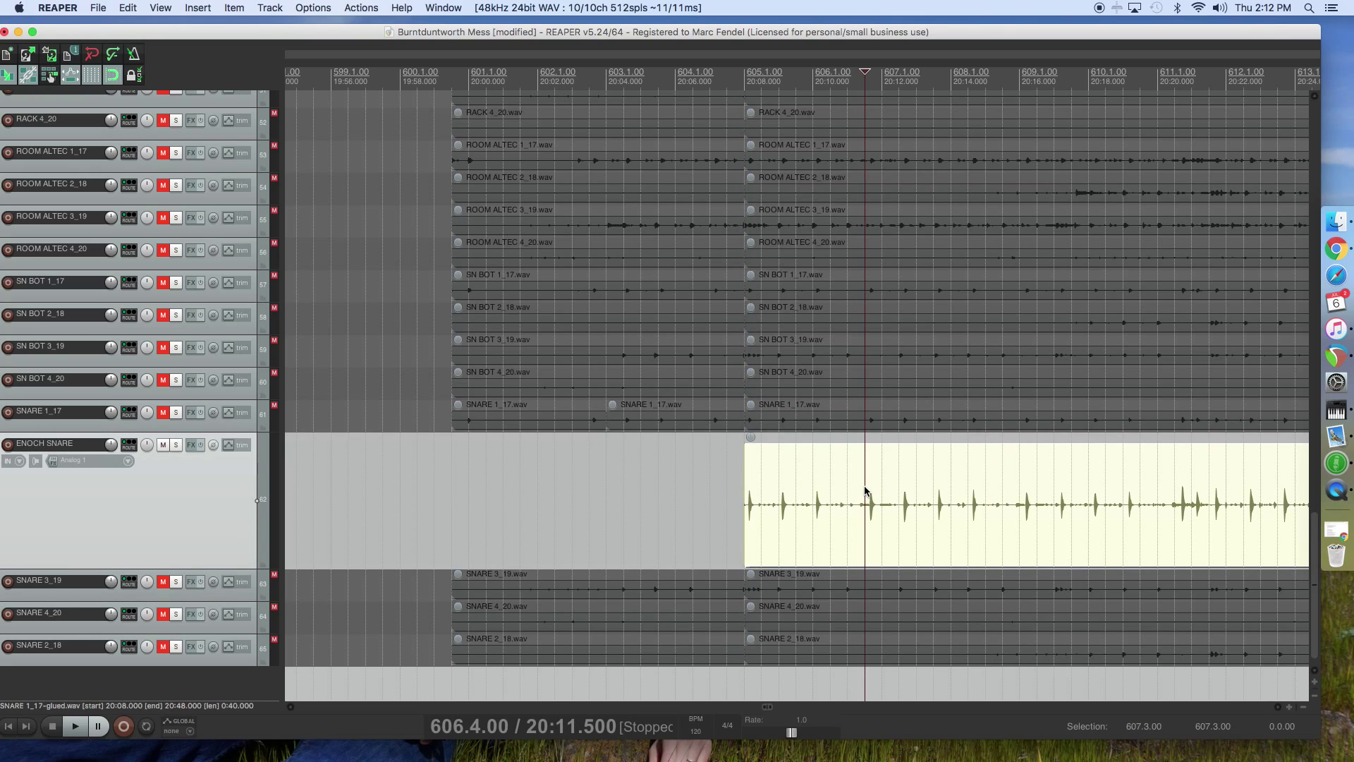
key(s)
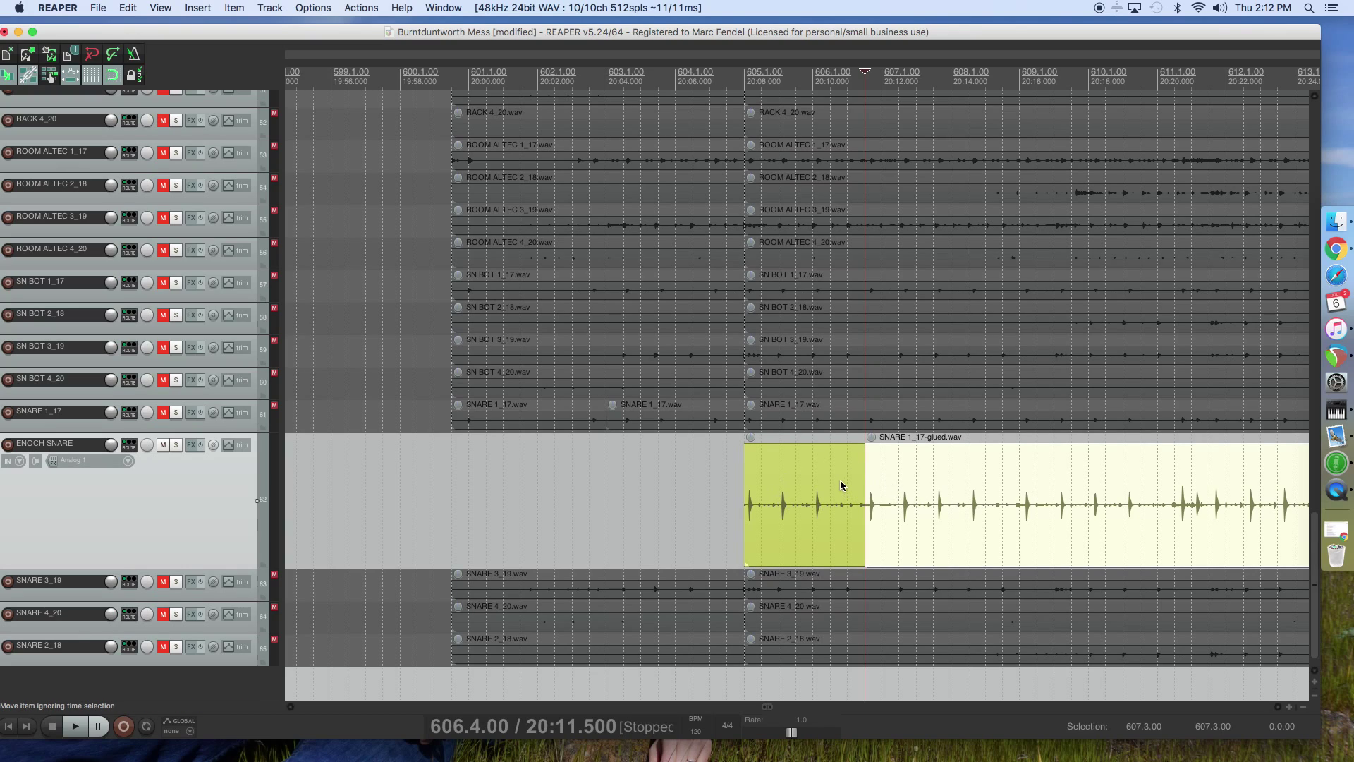
mouse_move(834, 481)
mouse_down()
mouse_move(603, 467)
mouse_move(832, 478)
mouse_move(682, 462)
mouse_move(785, 474)
mouse_up()
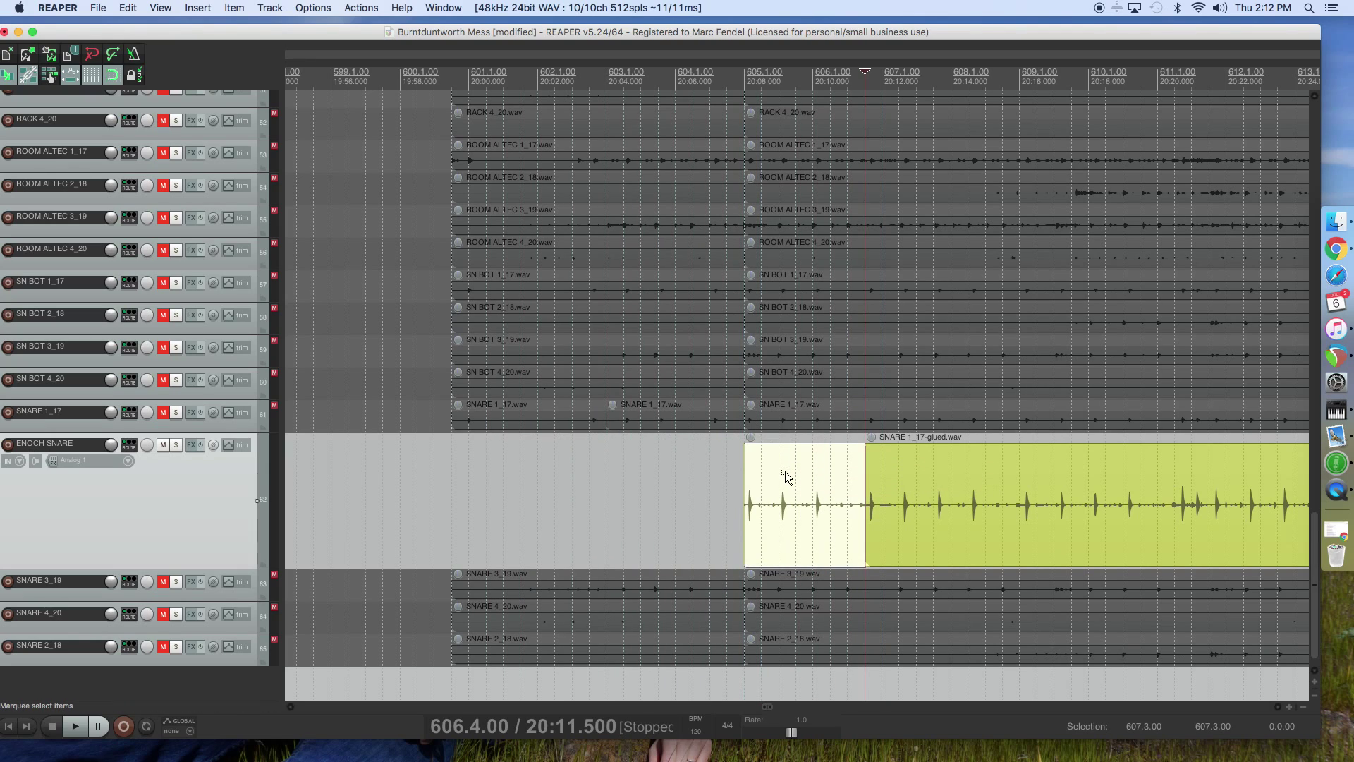
right_click(785, 475)
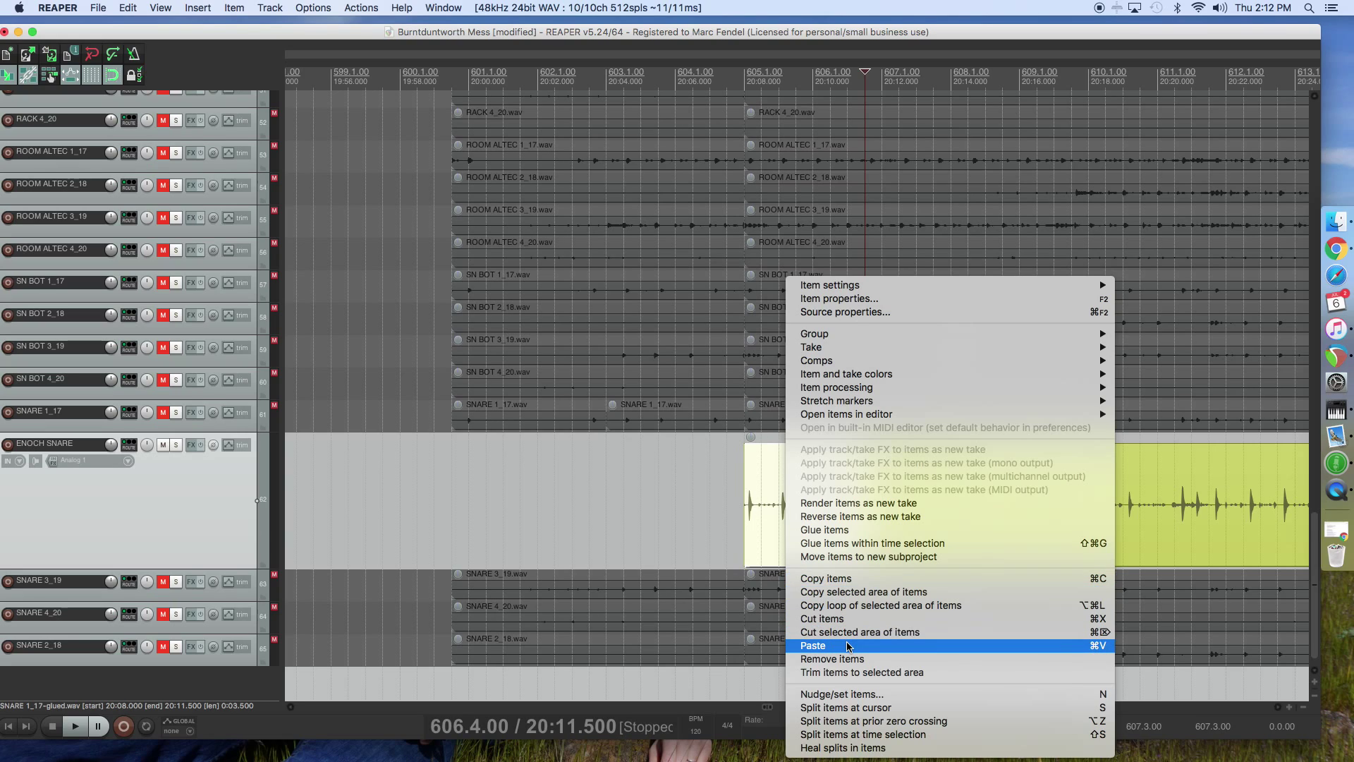
click(709, 495)
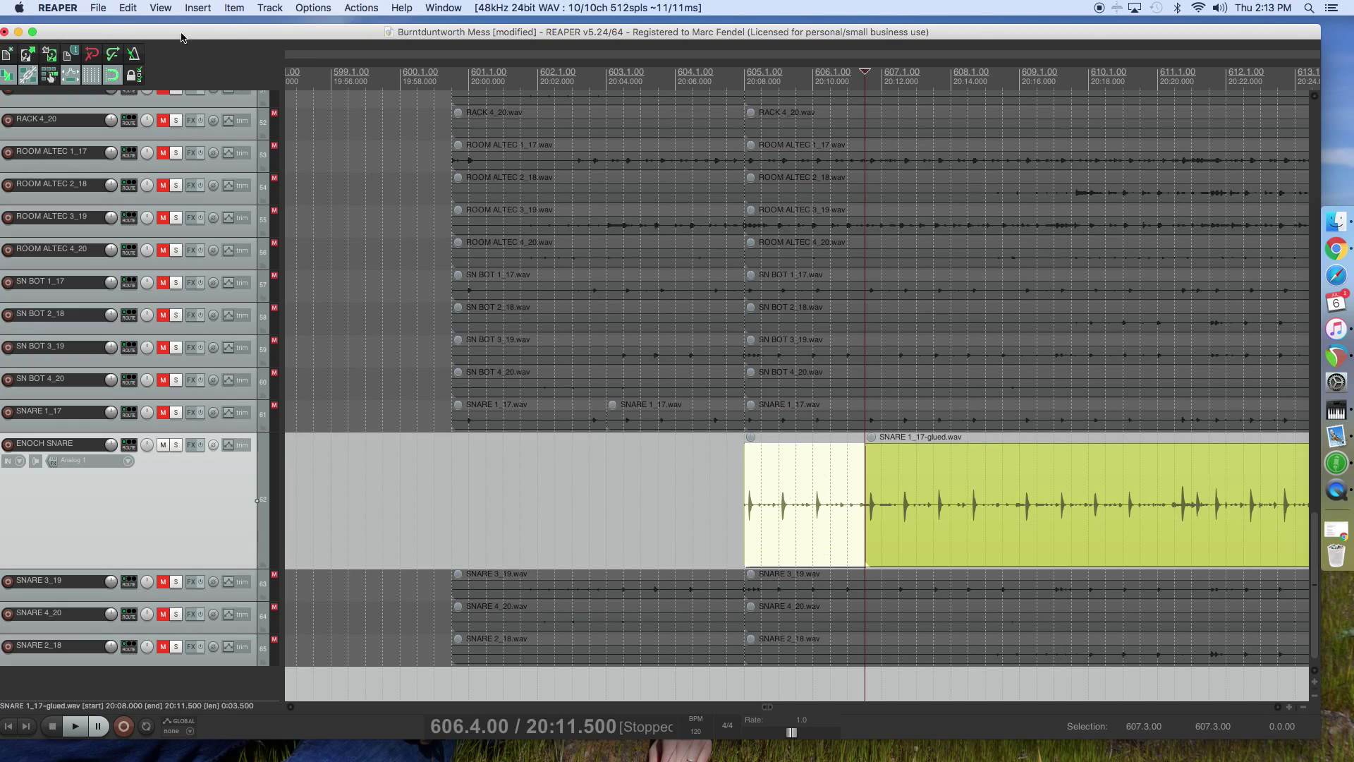
click(92, 74)
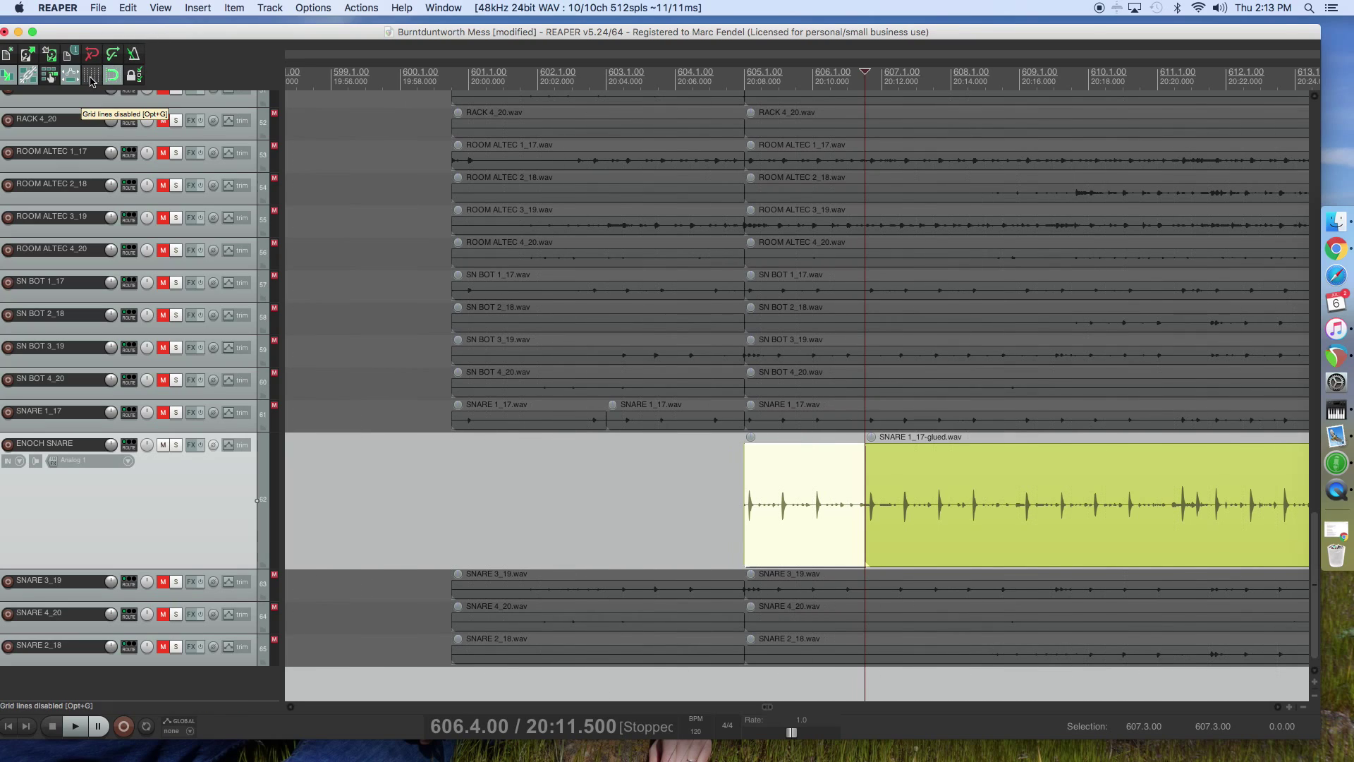
click(91, 74)
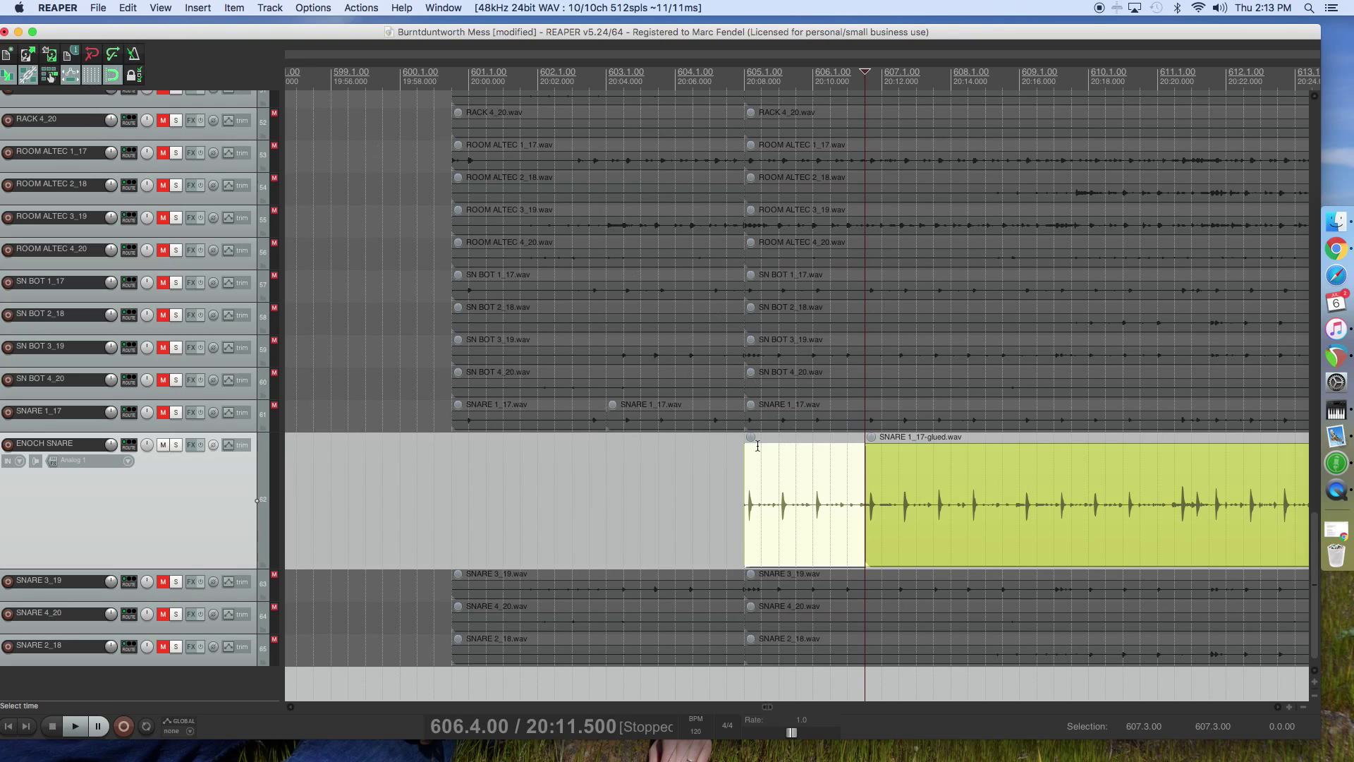